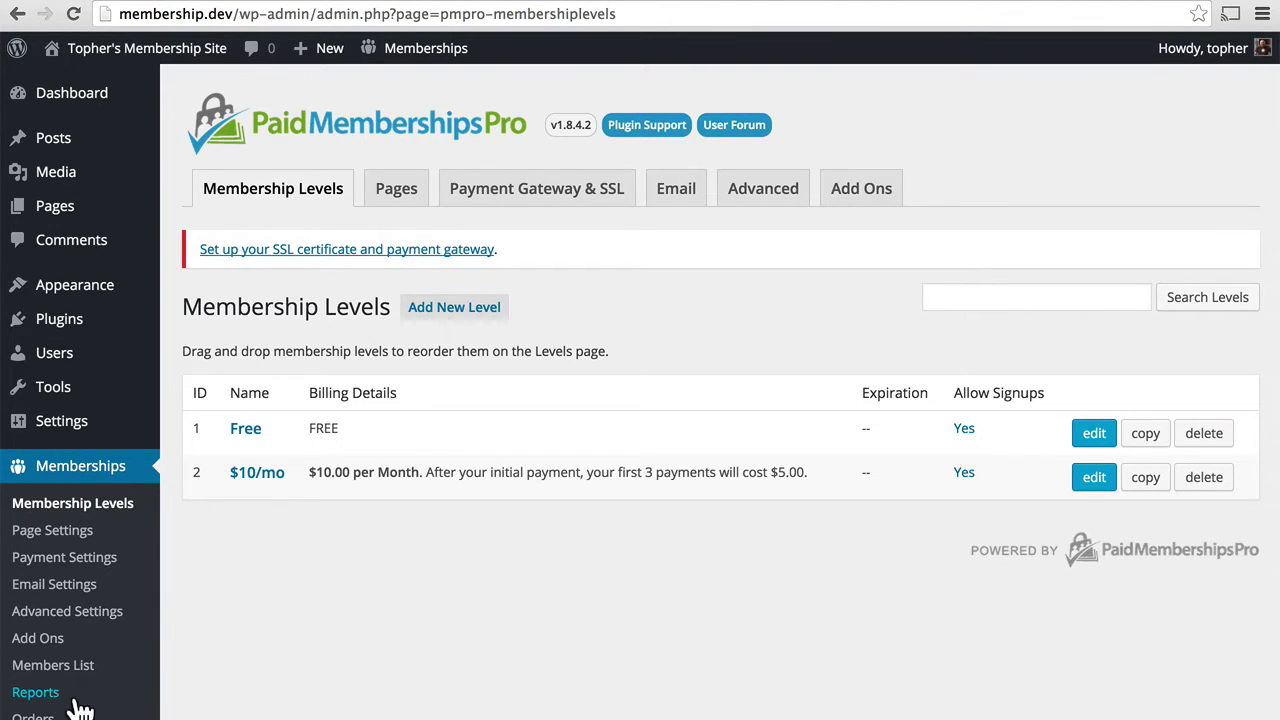
Step: Open the membership reports overview and view the detailed Sales and Revenue report, returning to the overview
{"action": "left_click", "coordinate": [45, 698]}
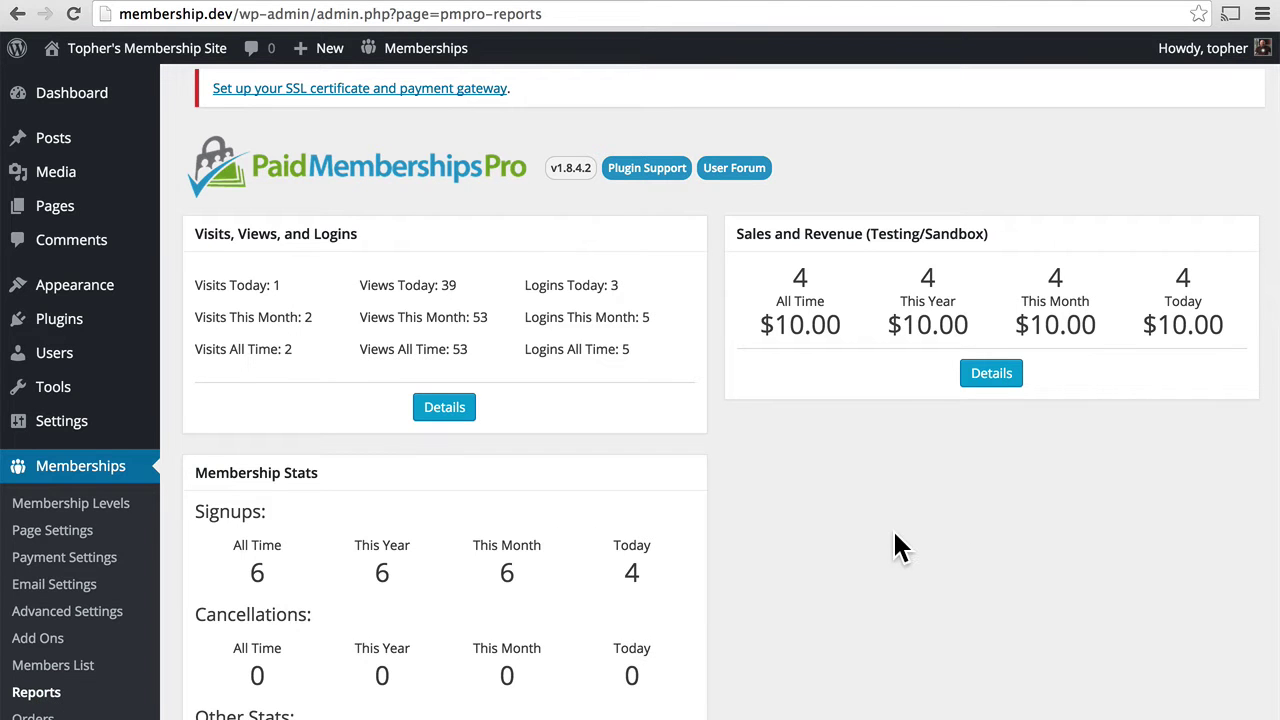
{"action": "scroll", "coordinate": [893, 530], "scroll_direction": "down", "scroll_amount": 3}
{"action": "scroll", "coordinate": [894, 540], "scroll_direction": "down", "scroll_amount": 2}
{"action": "scroll", "coordinate": [894, 540], "scroll_direction": "up", "scroll_amount": 5}
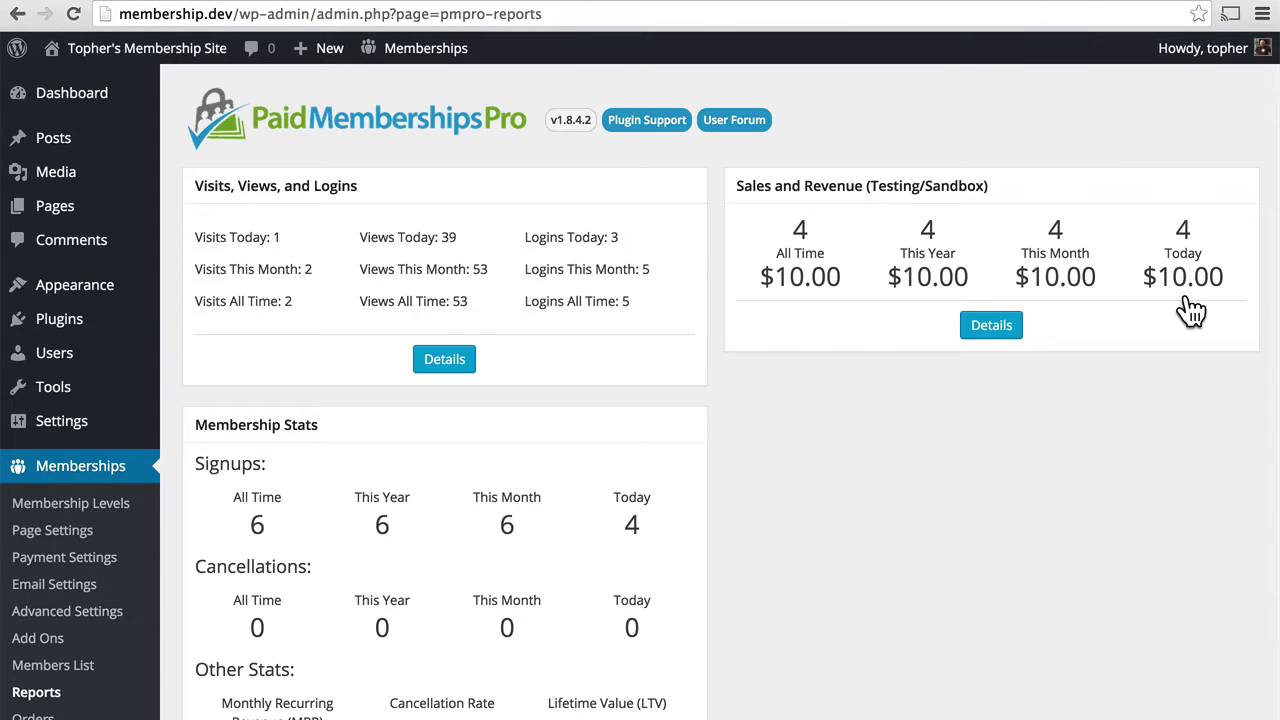
{"action": "left_click", "coordinate": [993, 324]}
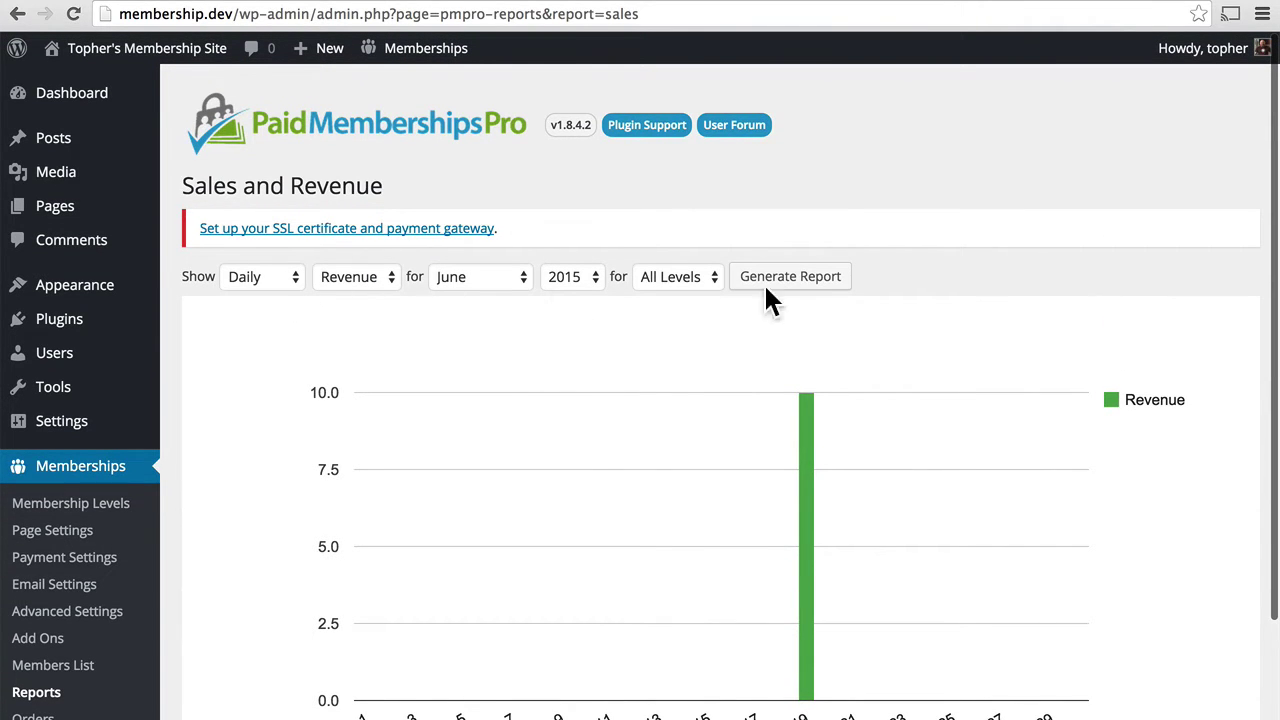
{"action": "left_click", "coordinate": [17, 14]}
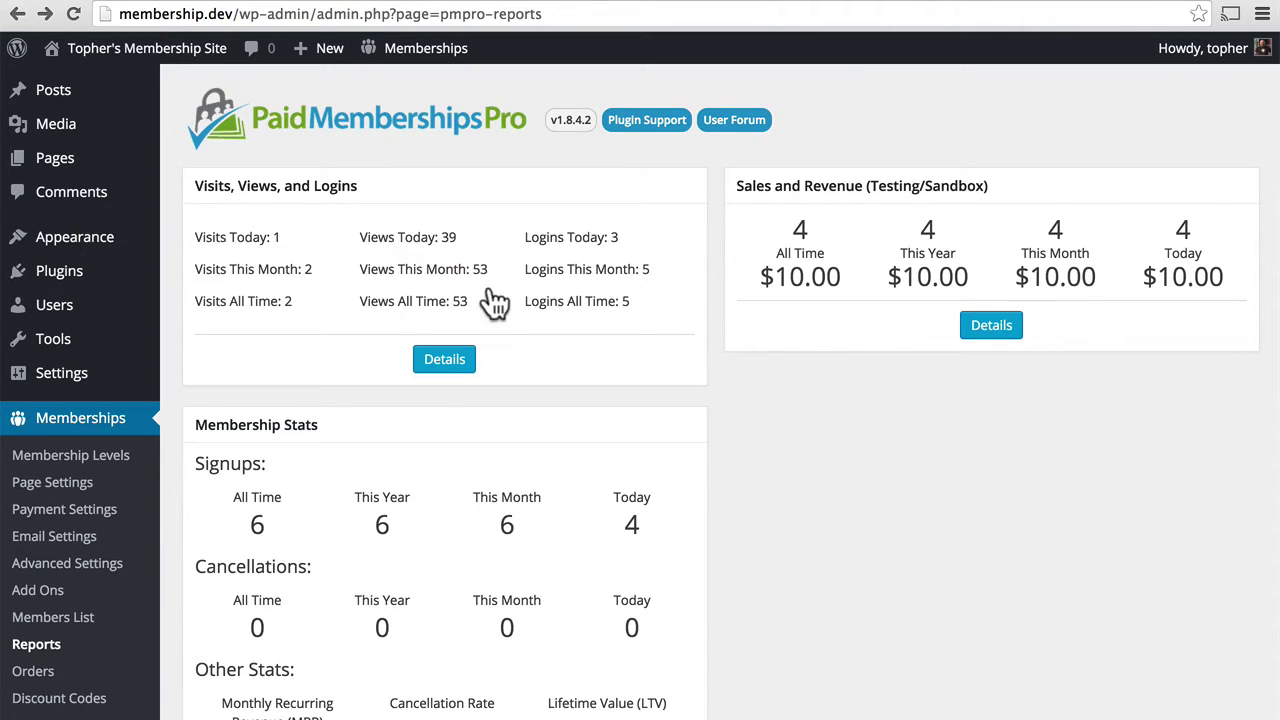
Step: View the detailed Visits, Views, and Logins report with its membership level filter choices, and return to the reports overview
{"action": "left_click", "coordinate": [442, 368]}
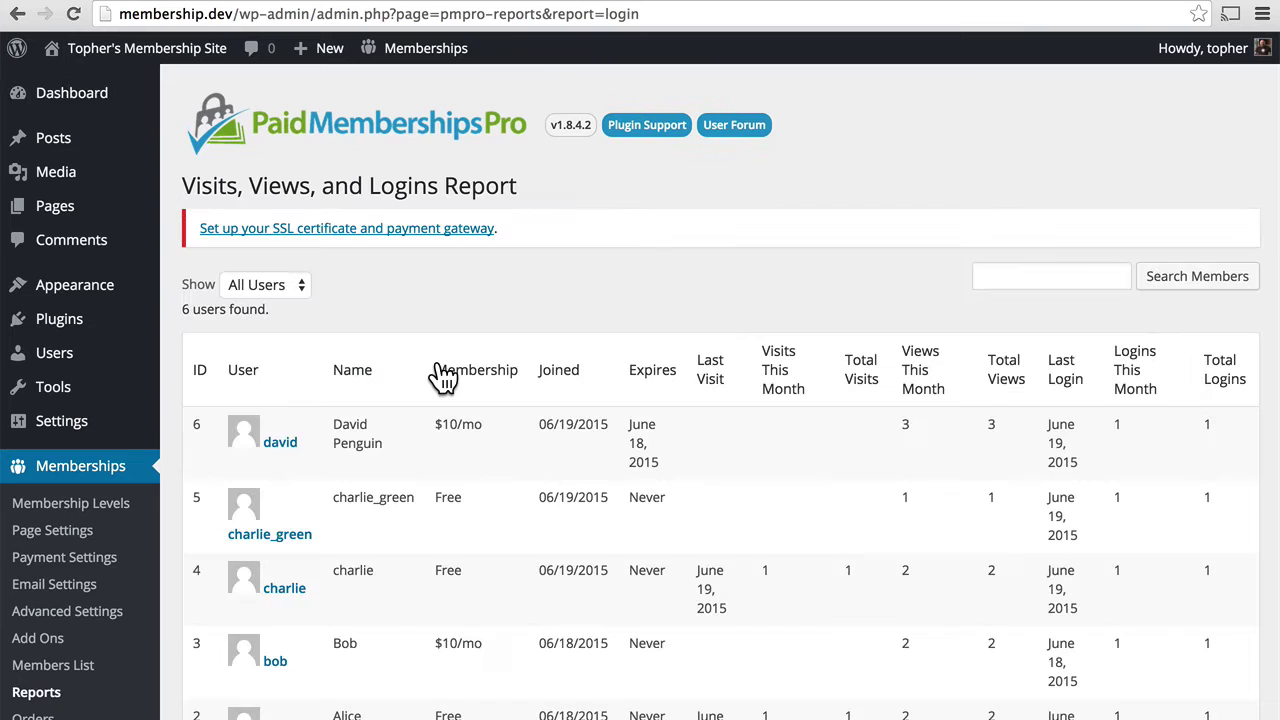
{"action": "scroll", "coordinate": [757, 260], "scroll_direction": "down", "scroll_amount": 5}
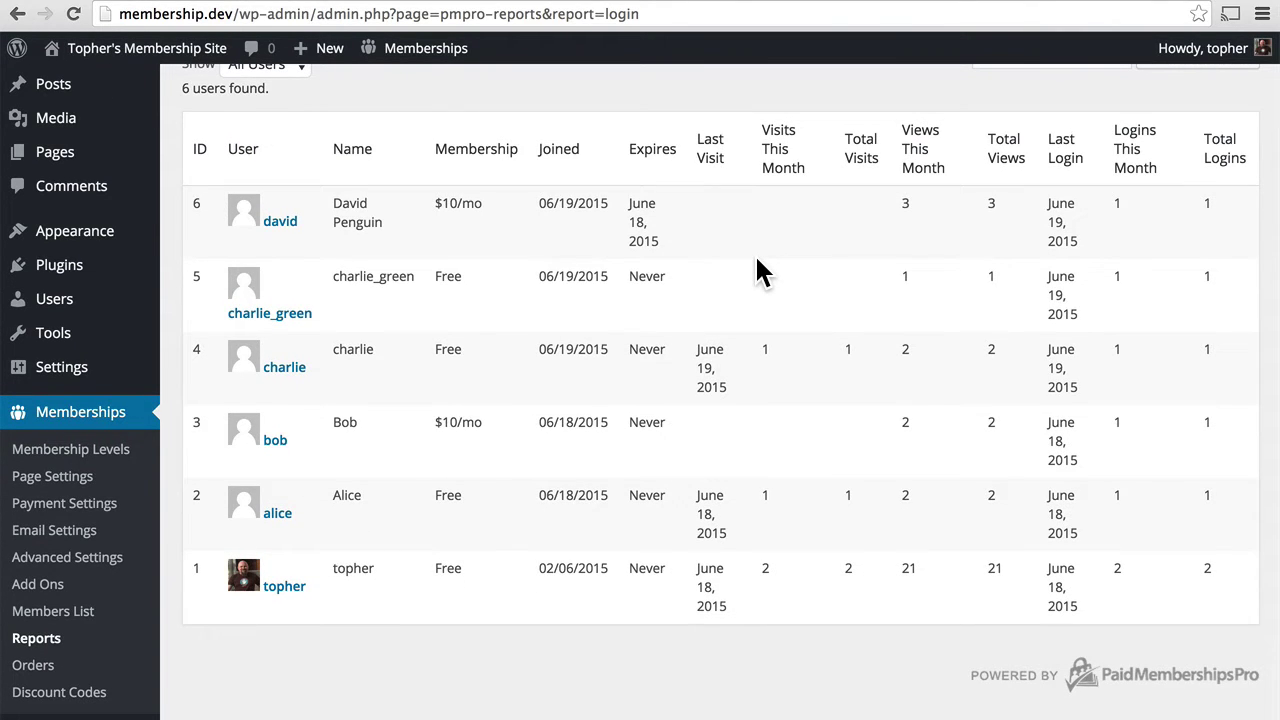
{"action": "scroll", "coordinate": [757, 271], "scroll_direction": "up", "scroll_amount": 5}
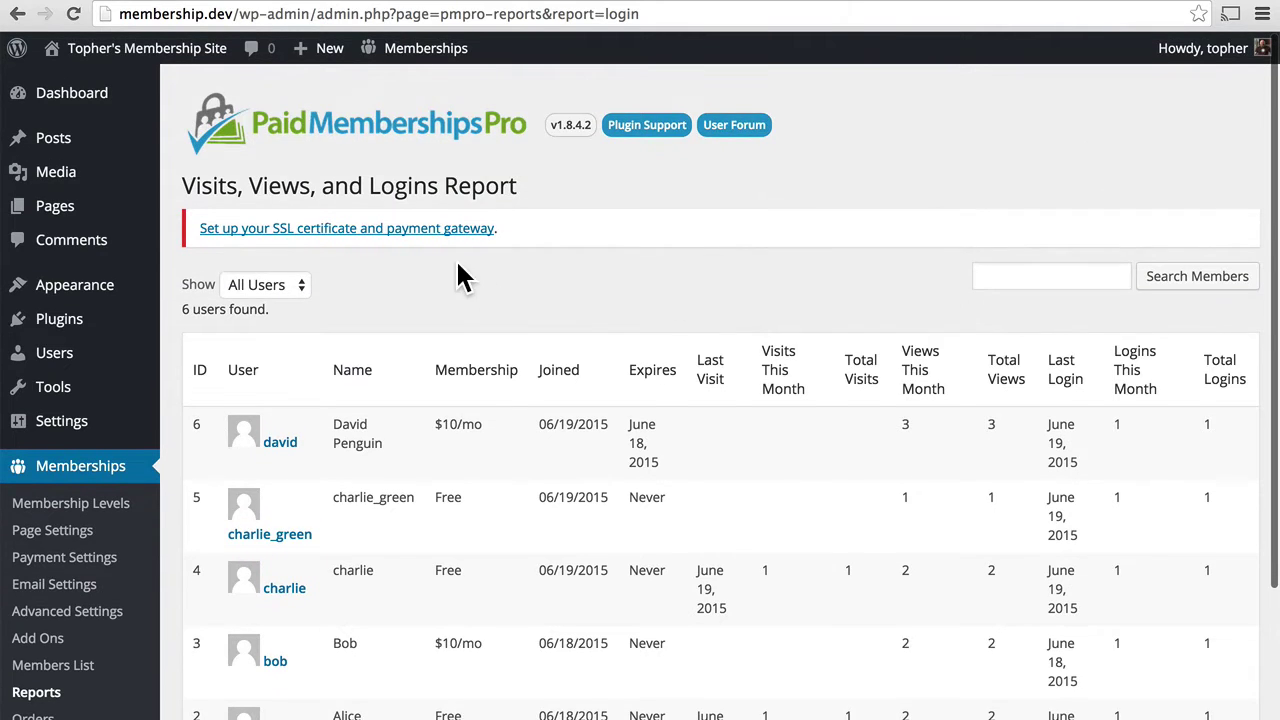
{"action": "left_click", "coordinate": [300, 287]}
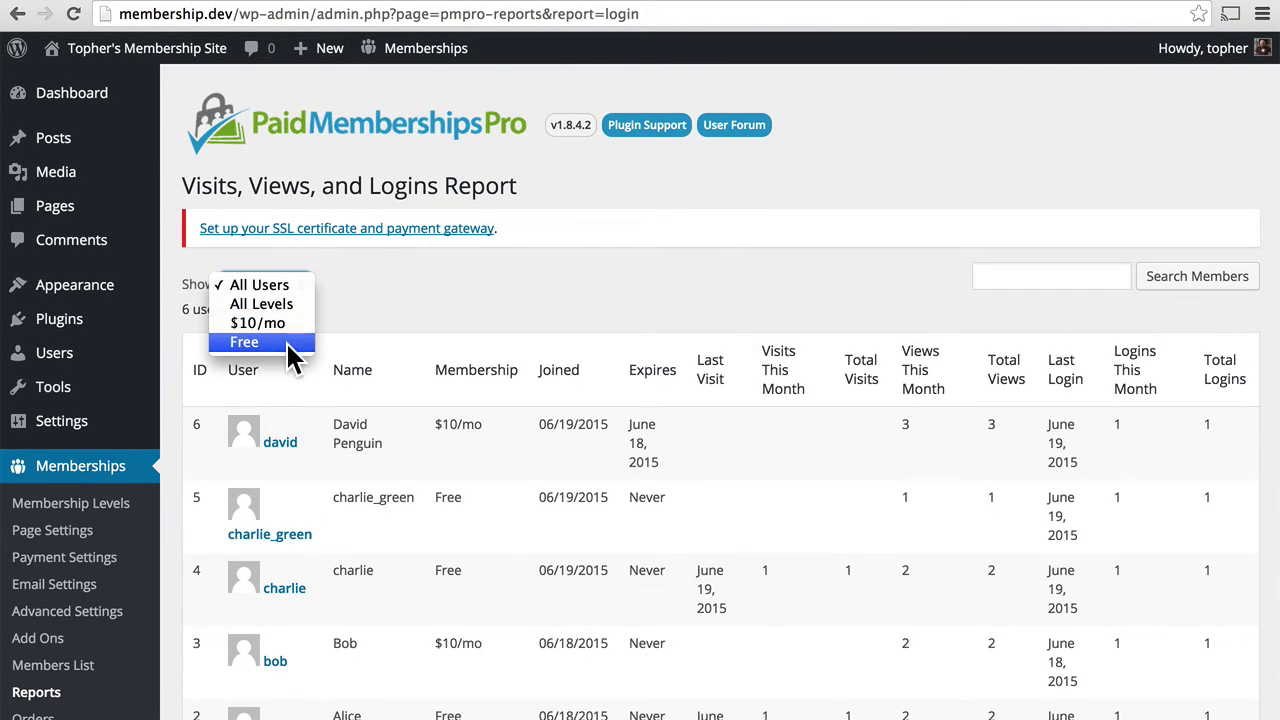
{"action": "left_click", "coordinate": [461, 257]}
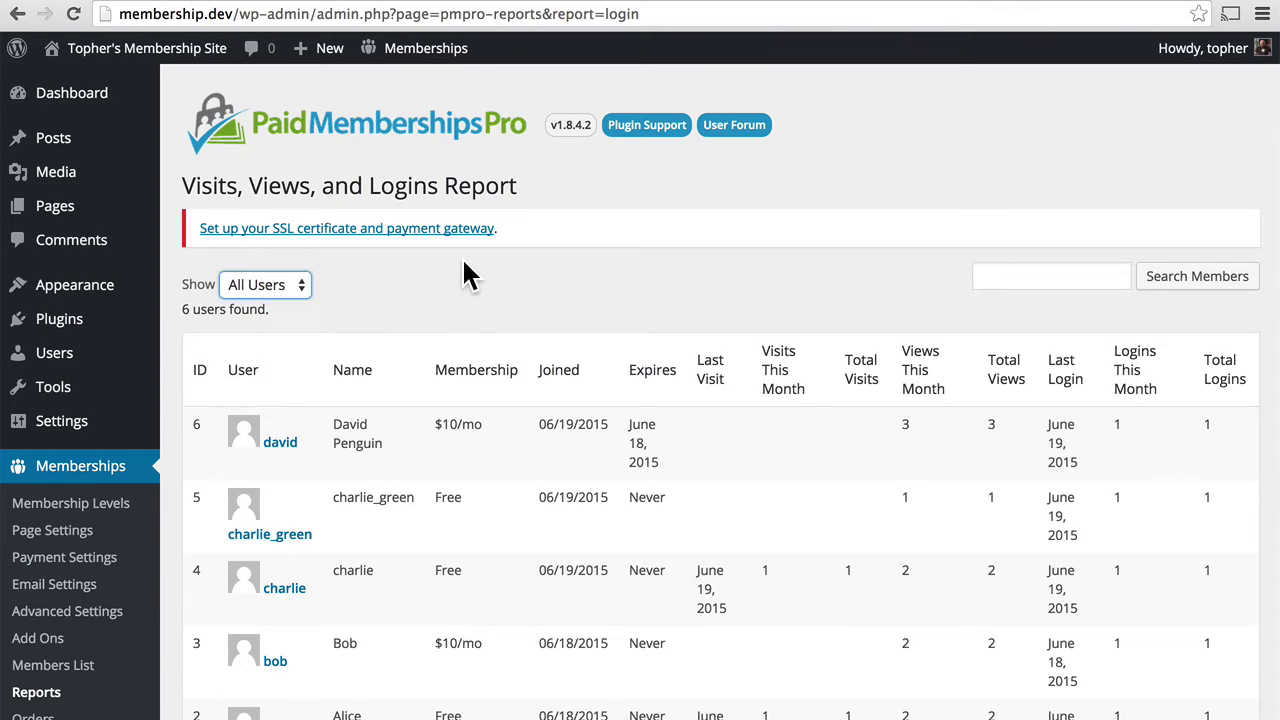
{"action": "left_click", "coordinate": [15, 14]}
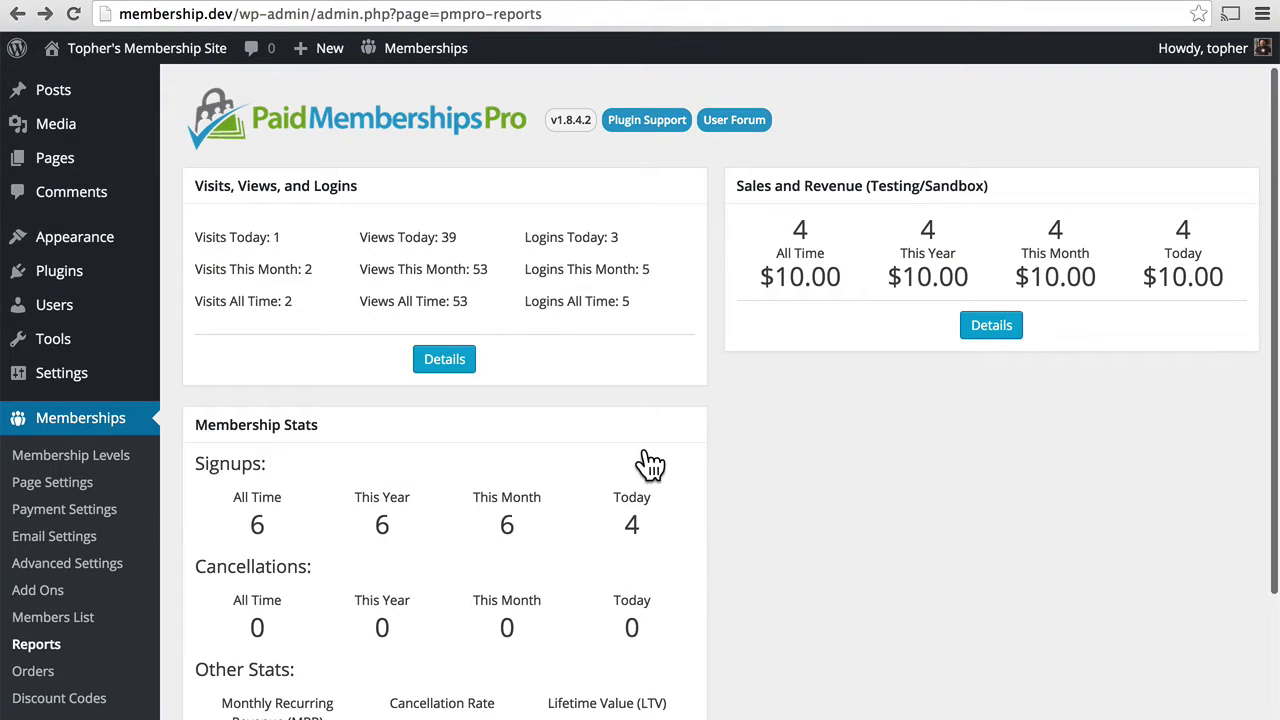
Step: View the detailed Membership Stats report on signups versus cancellations, and return to the reports overview
{"action": "scroll", "coordinate": [645, 465], "scroll_direction": "down", "scroll_amount": 3}
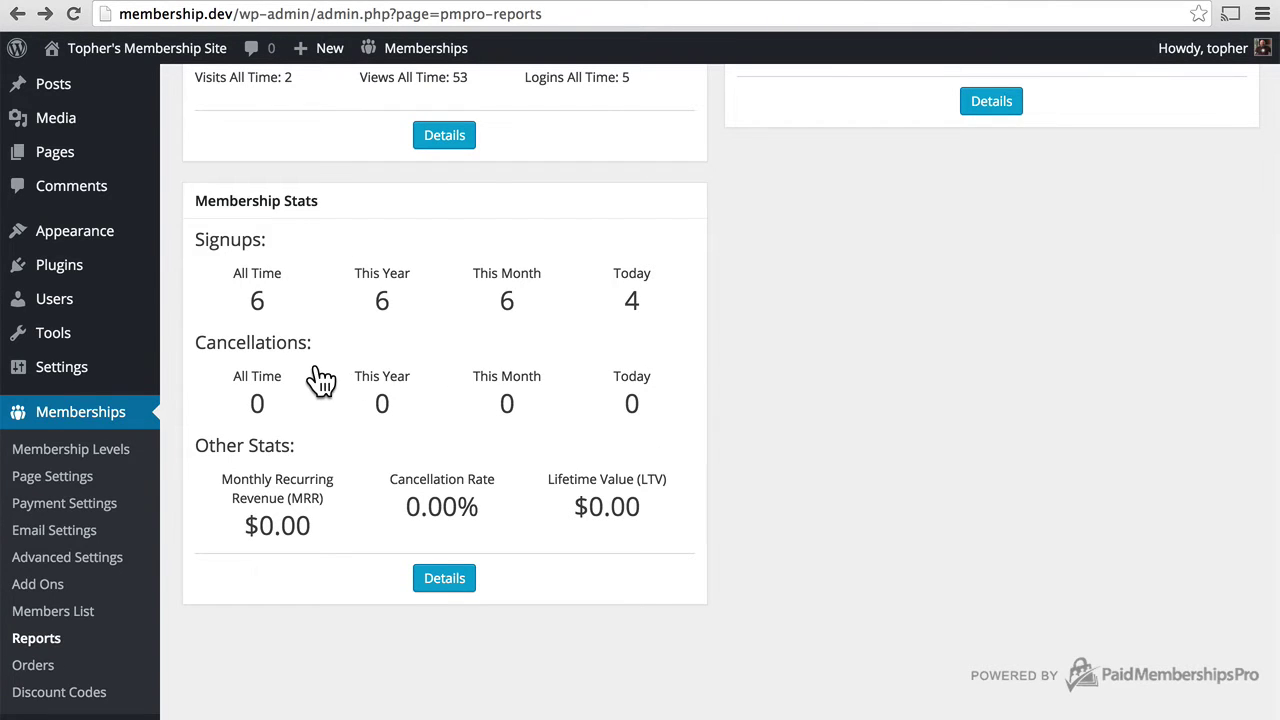
{"action": "left_click", "coordinate": [452, 580]}
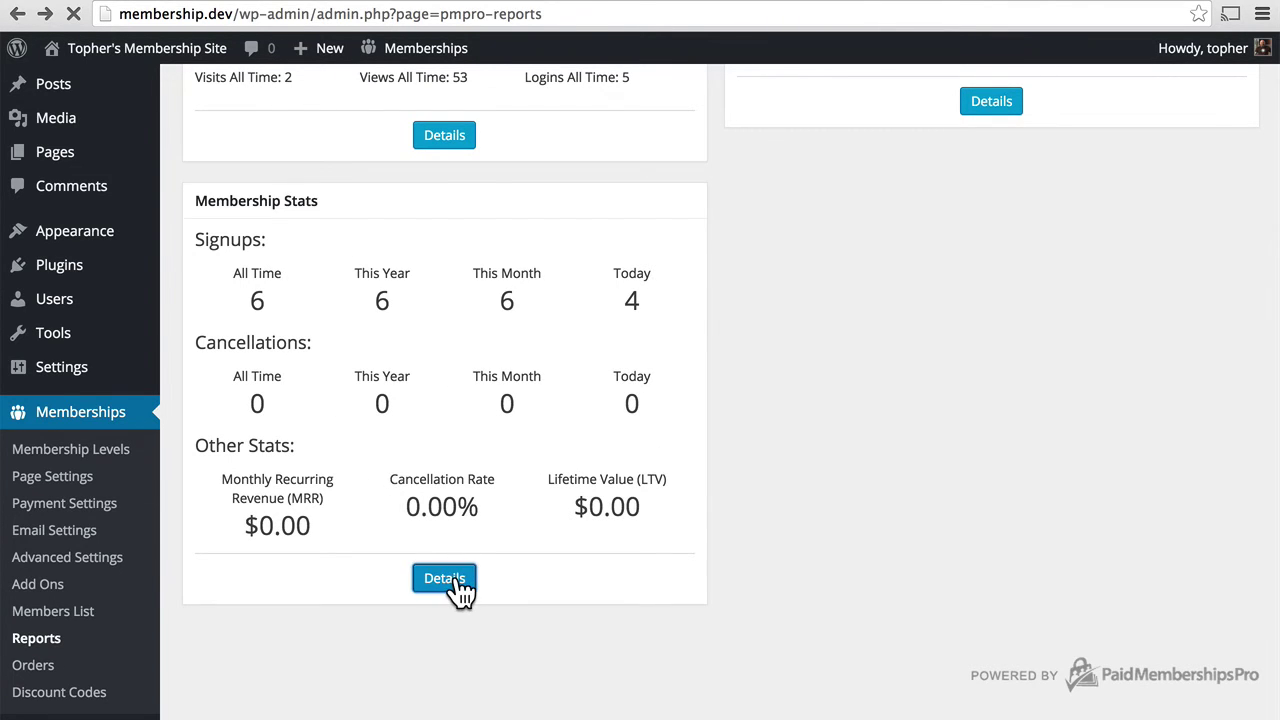
{"action": "scroll", "coordinate": [460, 592], "scroll_direction": "down", "scroll_amount": 3}
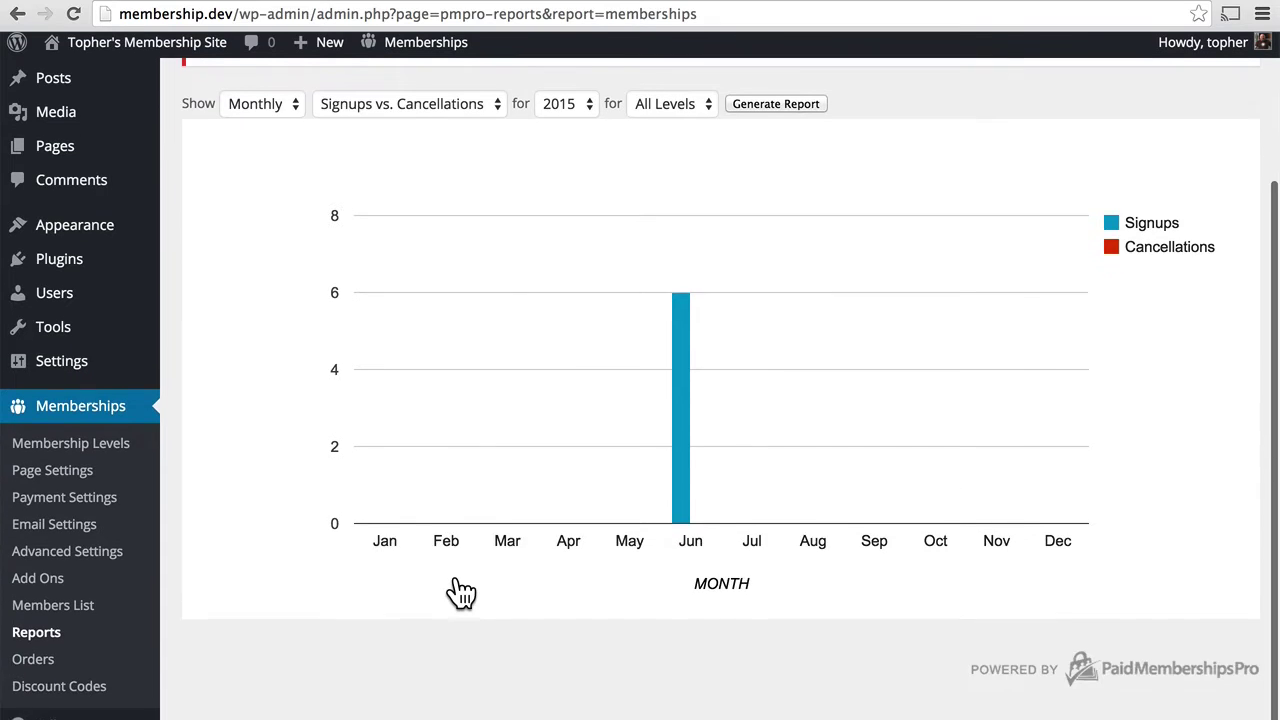
{"action": "scroll", "coordinate": [460, 592], "scroll_direction": "up", "scroll_amount": 3}
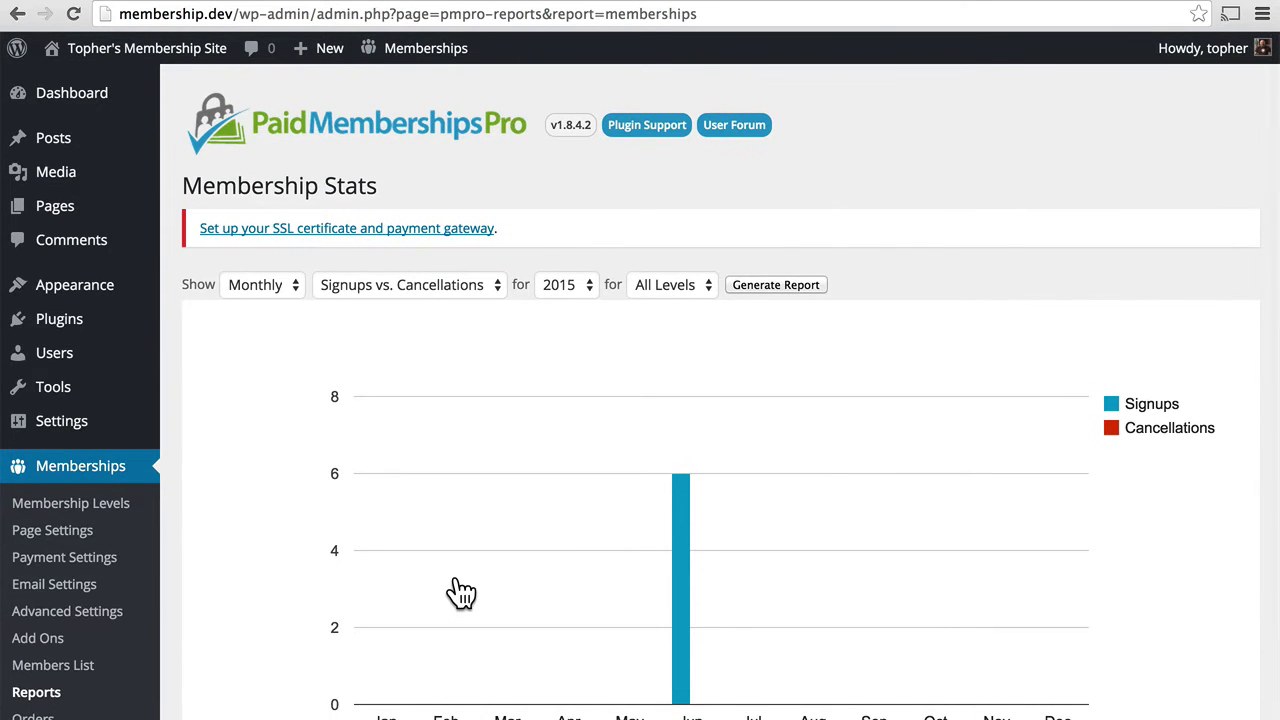
{"action": "left_click", "coordinate": [14, 15]}
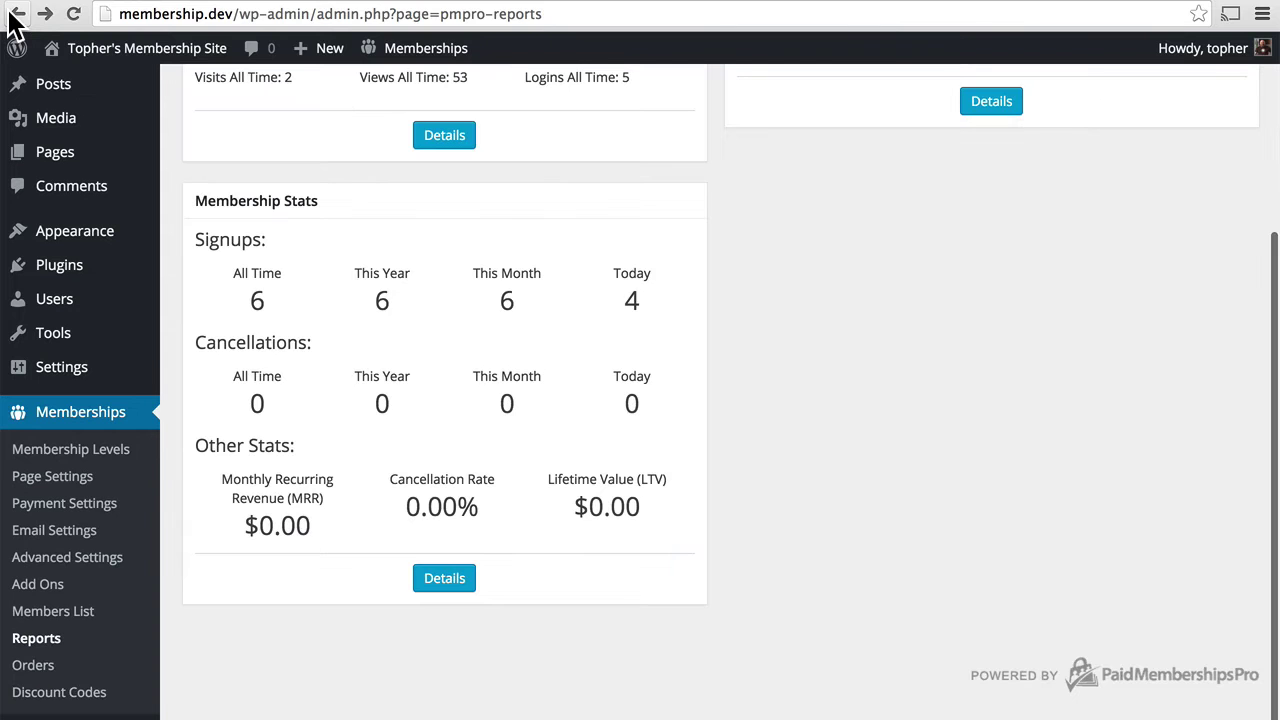
{"action": "scroll", "coordinate": [929, 327], "scroll_direction": "up", "scroll_amount": 5}
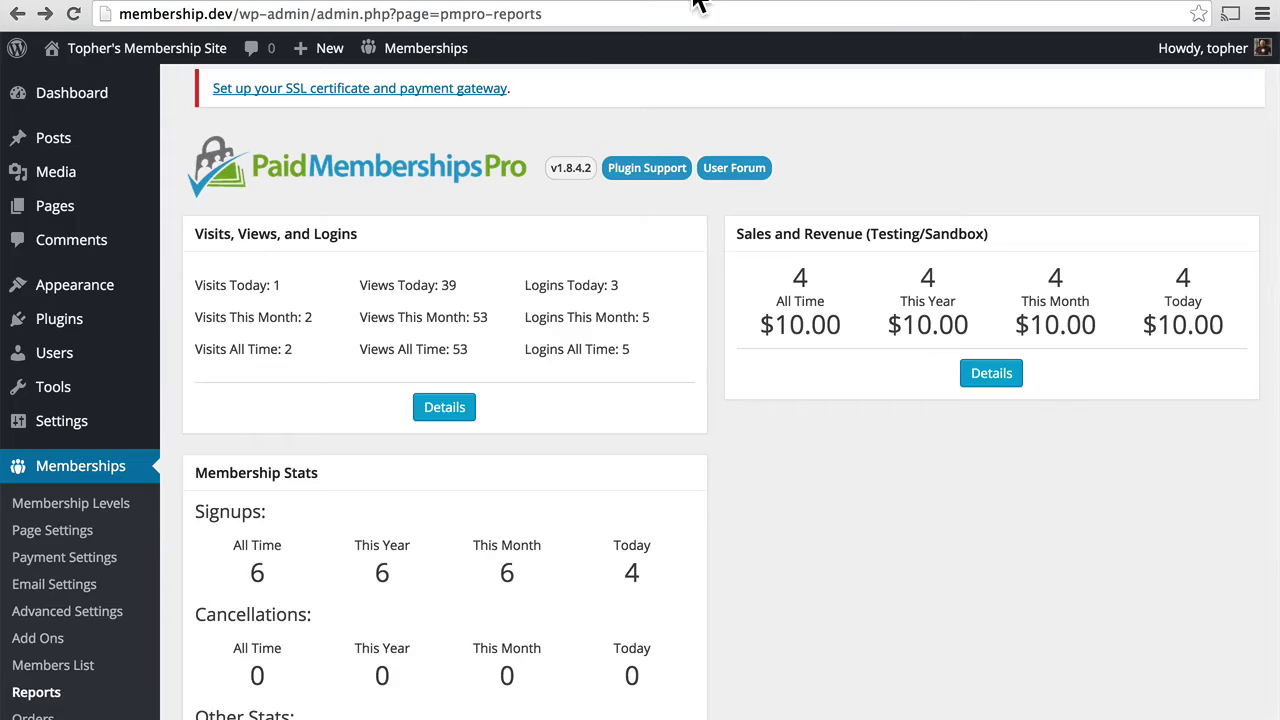
Step: Switch to the Paid Memberships Pro documentation page on caching plugins and read its recommendations and tactics for caching member pages
{"action": "key", "text": "ctrl+Tab"}
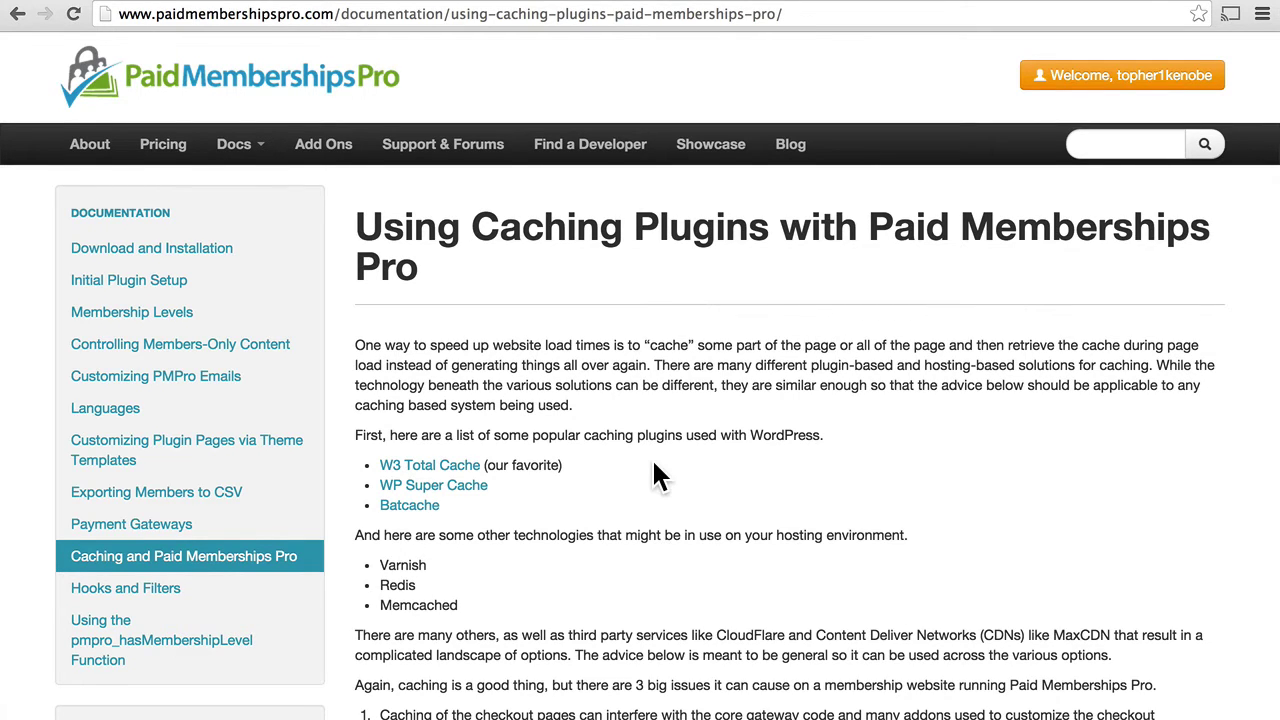
{"action": "scroll", "coordinate": [651, 457], "scroll_direction": "down", "scroll_amount": 4}
{"action": "scroll", "coordinate": [653, 466], "scroll_direction": "down", "scroll_amount": 10}
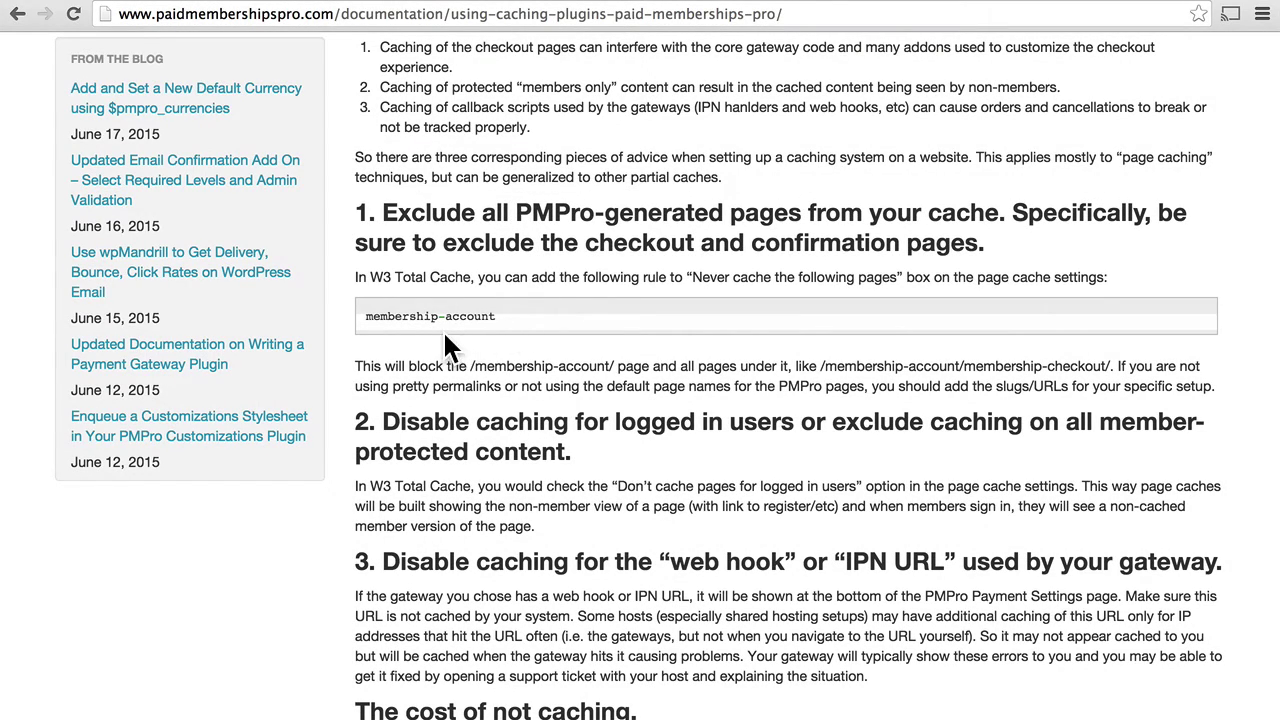
{"action": "scroll", "coordinate": [470, 345], "scroll_direction": "down", "scroll_amount": 3}
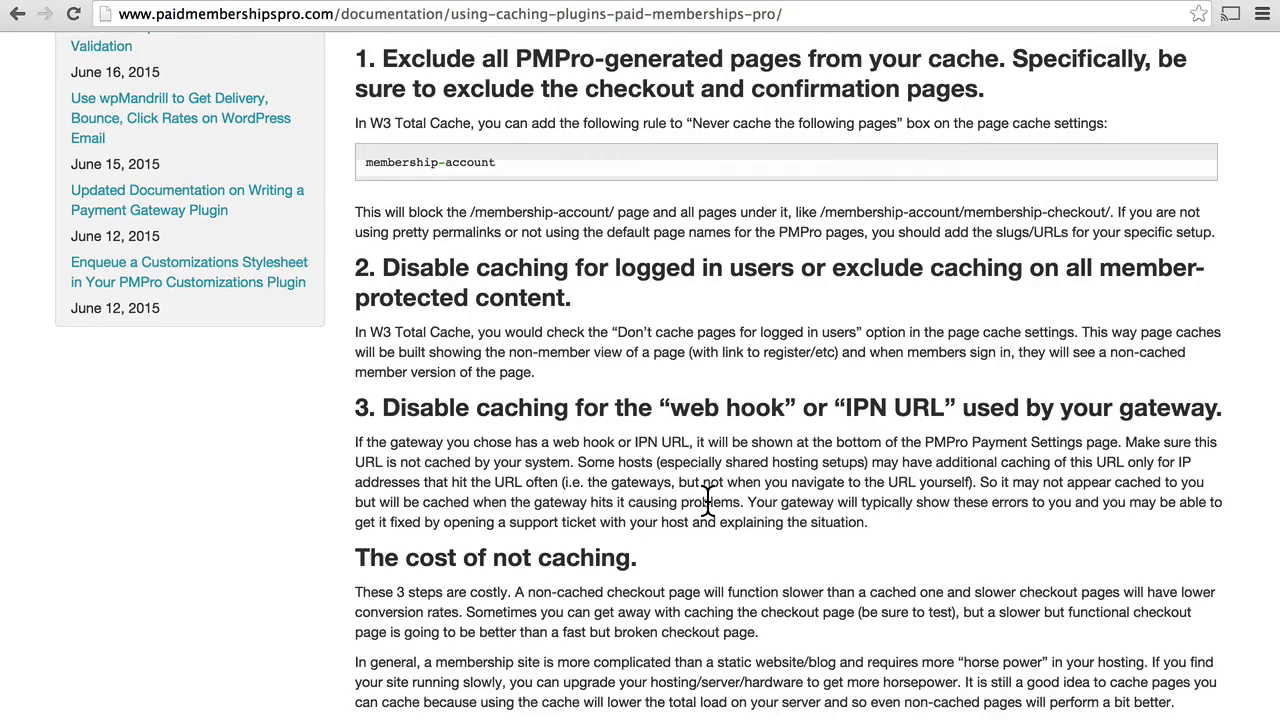
{"action": "scroll", "coordinate": [707, 507], "scroll_direction": "down", "scroll_amount": 3}
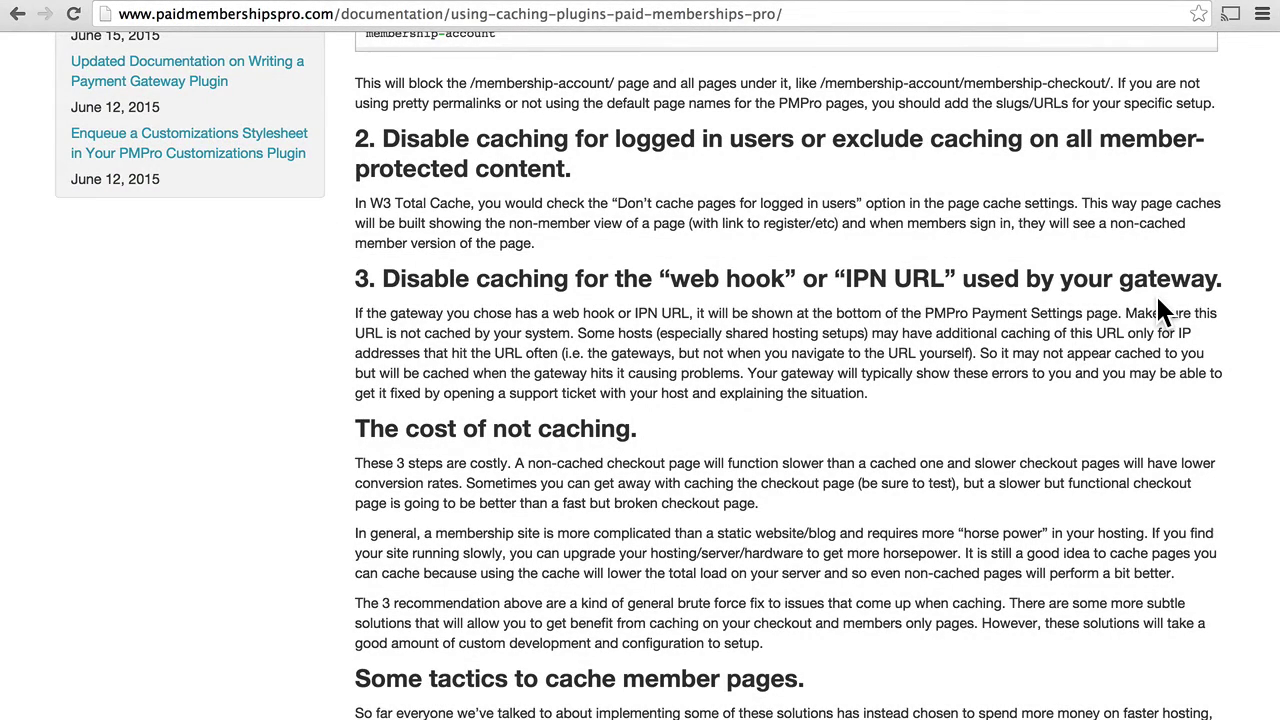
{"action": "scroll", "coordinate": [1158, 299], "scroll_direction": "down", "scroll_amount": 5}
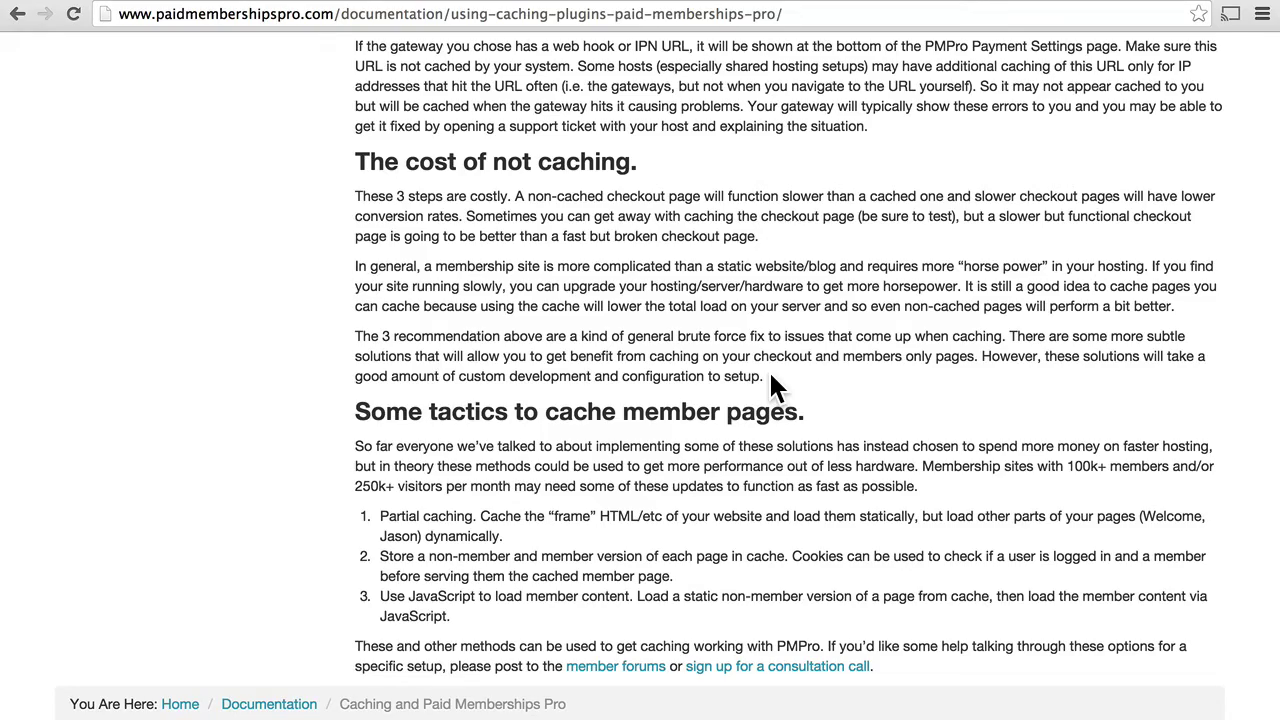
{"action": "scroll", "coordinate": [770, 378], "scroll_direction": "up", "scroll_amount": 10}
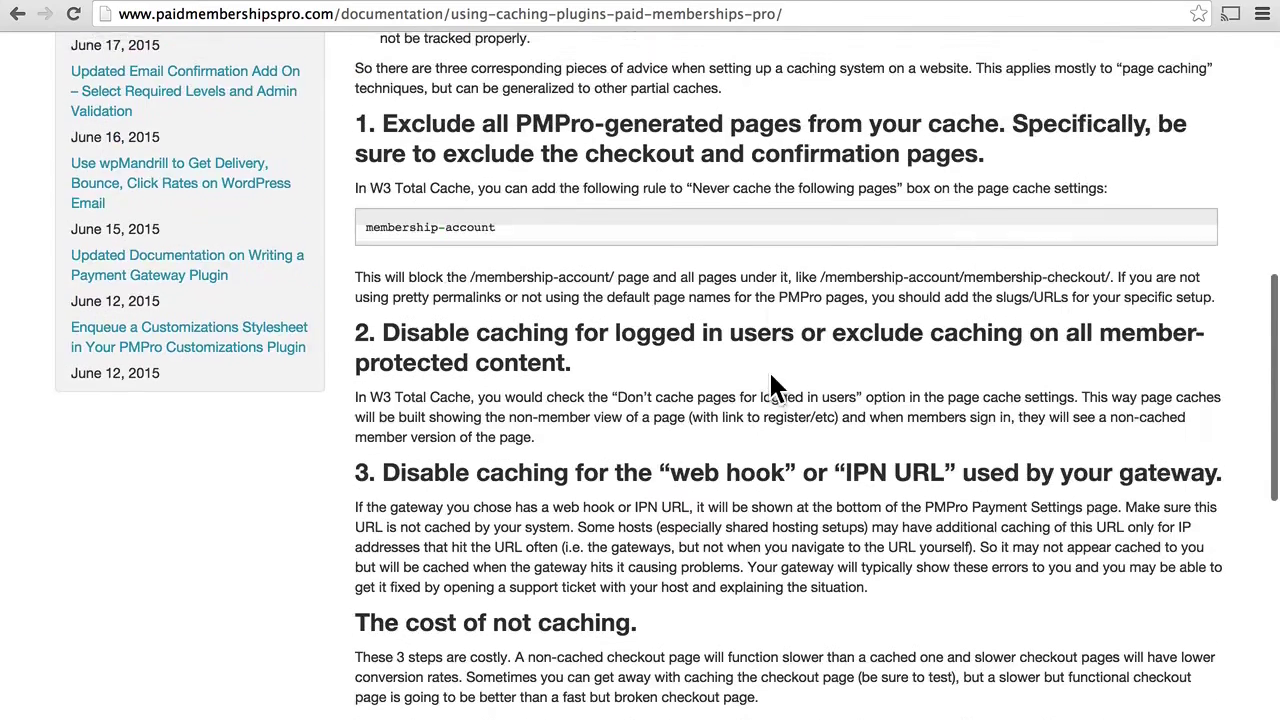
{"action": "scroll", "coordinate": [770, 377], "scroll_direction": "up", "scroll_amount": 3}
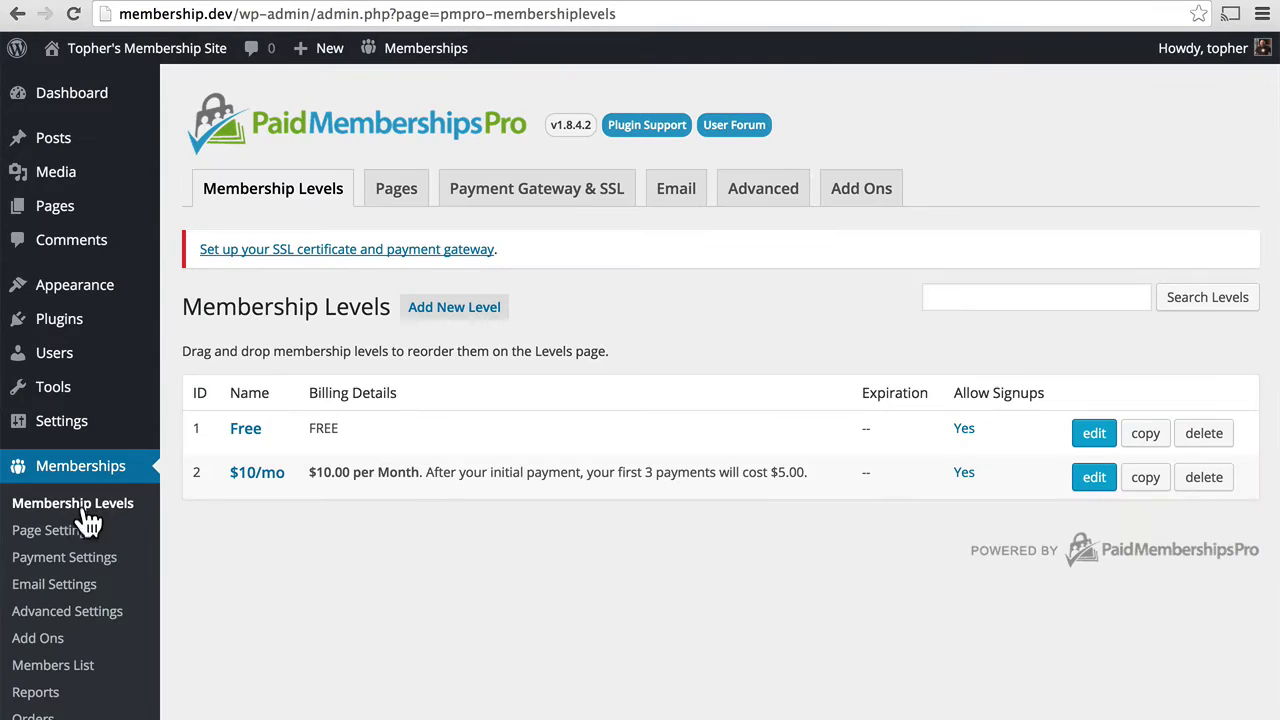
Step: Open the Add Ons page of the membership plugin and examine the WordPress repository plugins and third-party integrations
{"action": "left_click", "coordinate": [37, 638]}
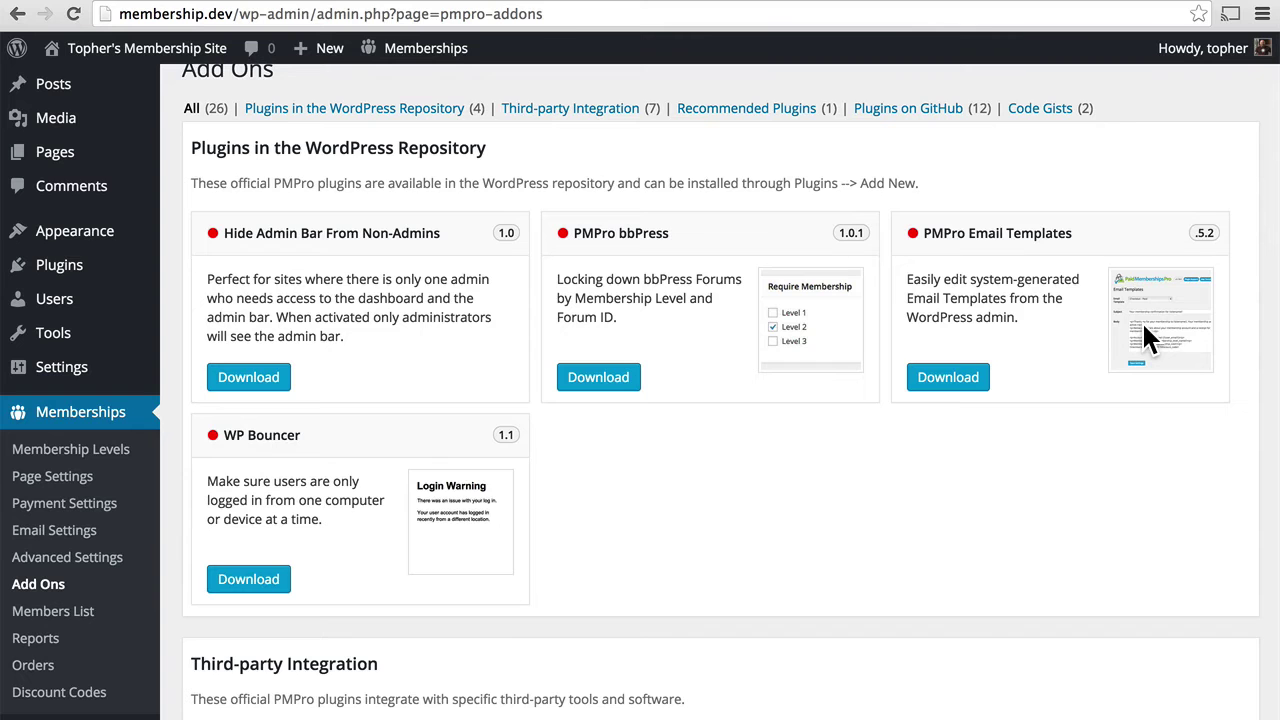
{"action": "scroll", "coordinate": [900, 472], "scroll_direction": "down", "scroll_amount": 5}
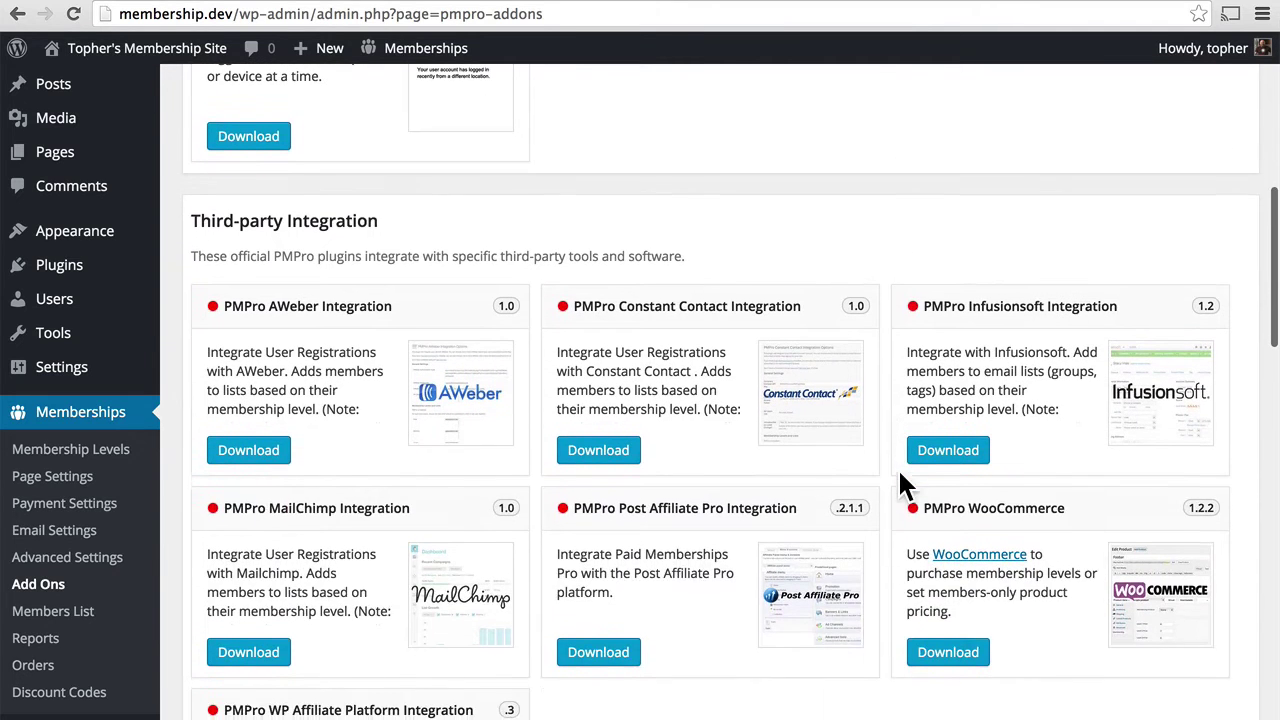
{"action": "scroll", "coordinate": [900, 482], "scroll_direction": "down", "scroll_amount": 2}
{"action": "scroll", "coordinate": [788, 634], "scroll_direction": "down", "scroll_amount": 2}
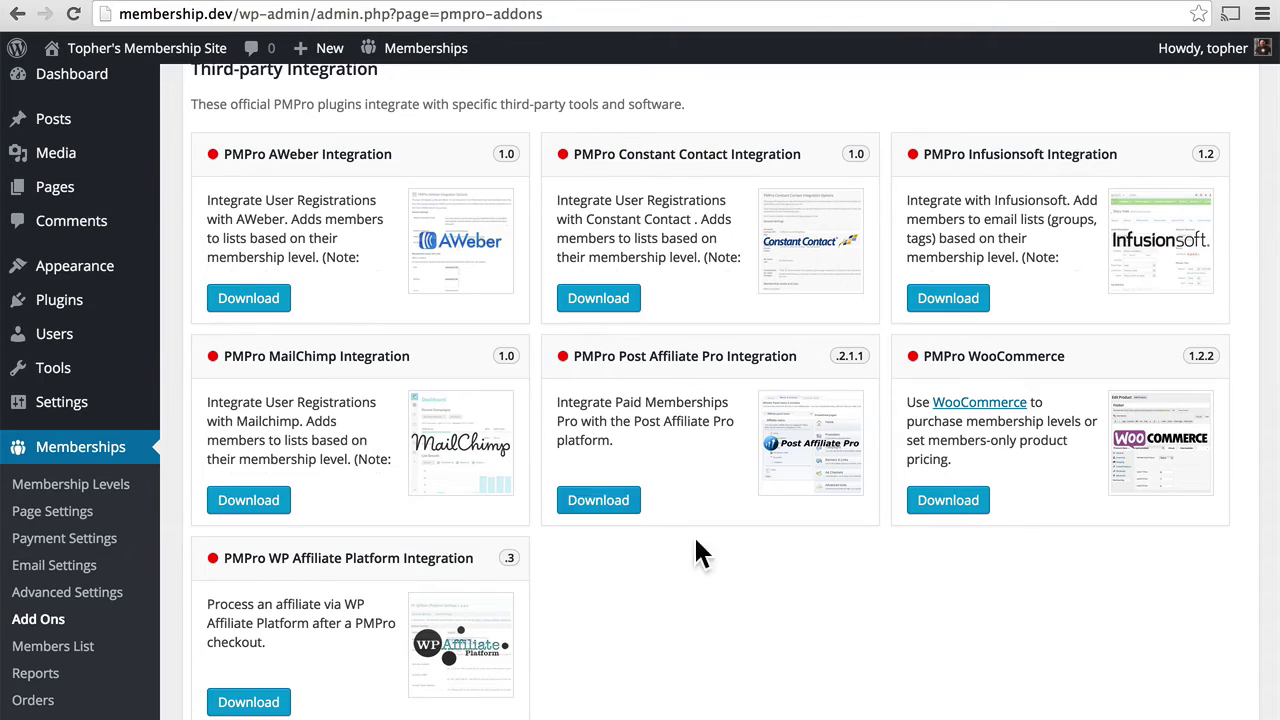
Step: Examine the add-ons listed under Recommended Plugins, Plugins on GitHub and Code Gists, and return to the start of the list
{"action": "scroll", "coordinate": [766, 558], "scroll_direction": "down", "scroll_amount": 6}
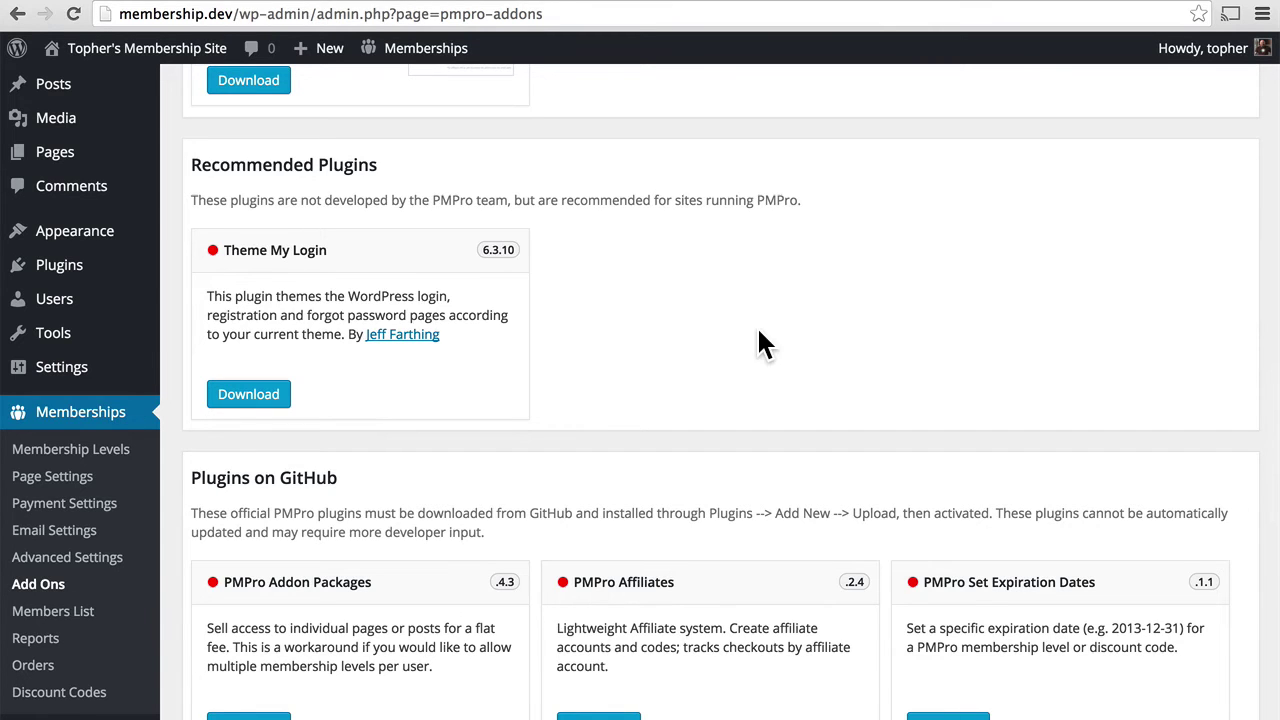
{"action": "scroll", "coordinate": [758, 335], "scroll_direction": "down", "scroll_amount": 5}
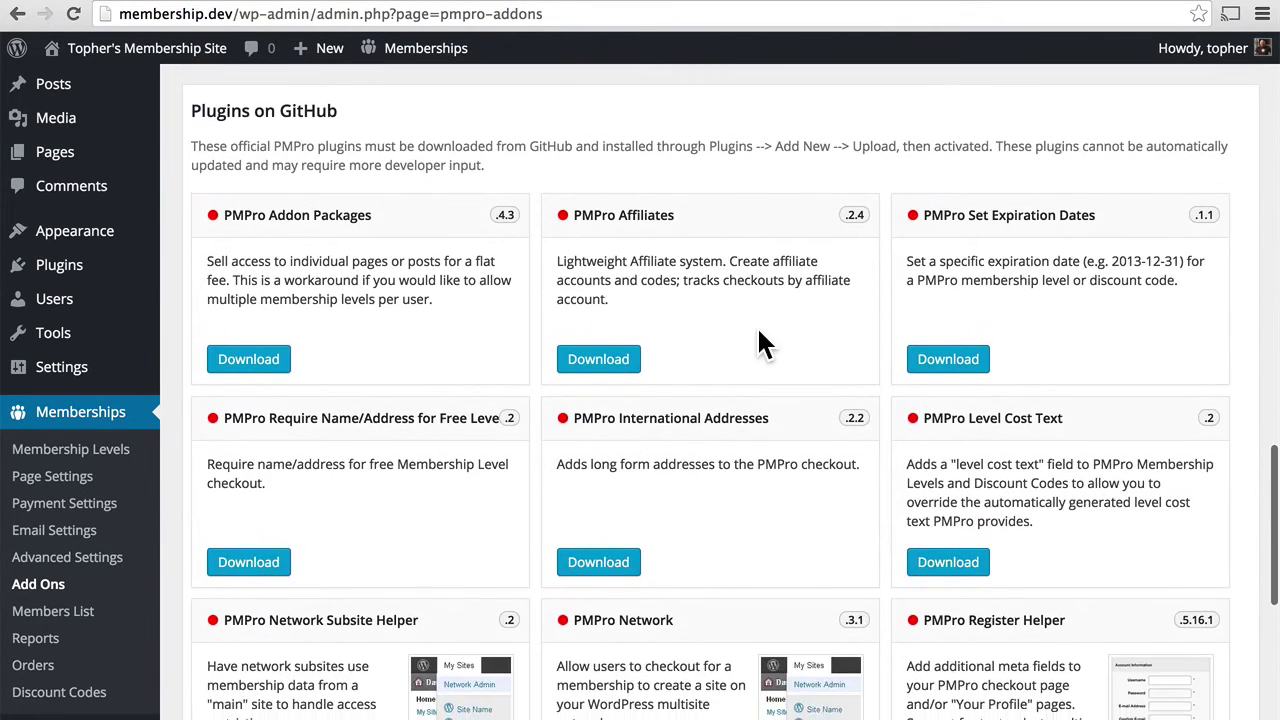
{"action": "scroll", "coordinate": [758, 343], "scroll_direction": "down", "scroll_amount": 1}
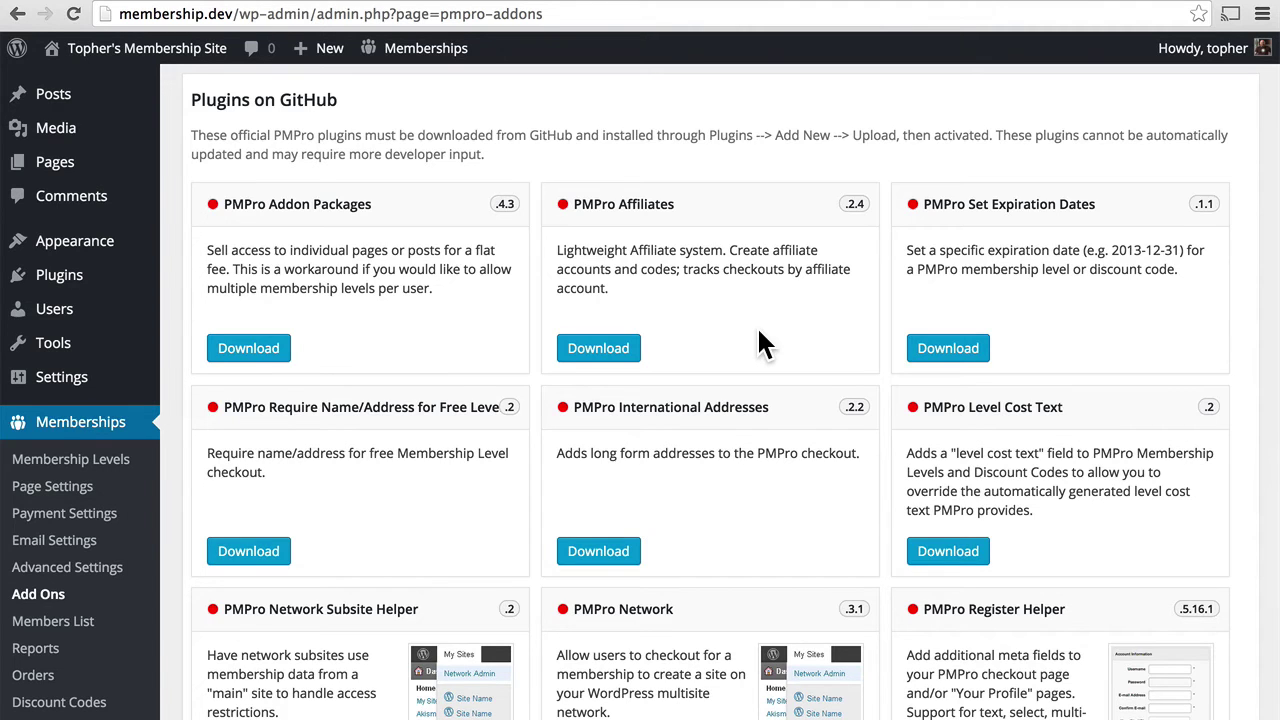
{"action": "scroll", "coordinate": [758, 343], "scroll_direction": "down", "scroll_amount": 5}
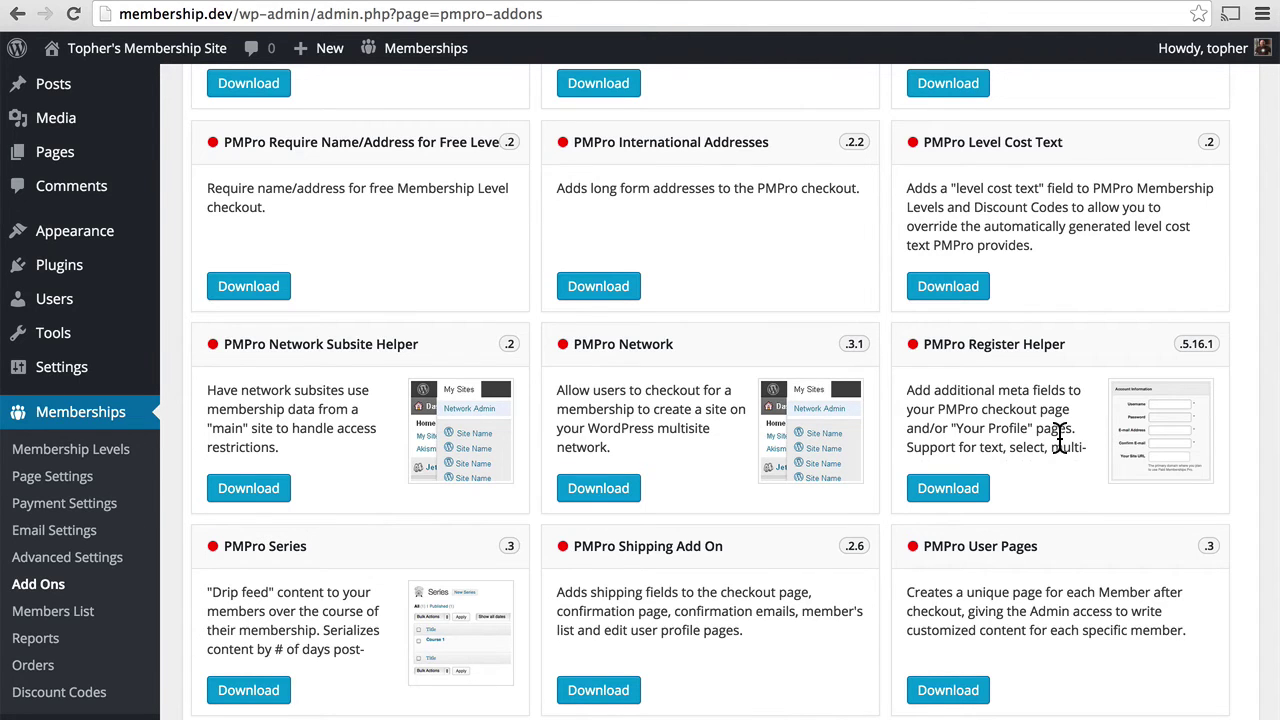
{"action": "scroll", "coordinate": [1060, 440], "scroll_direction": "down", "scroll_amount": 1}
{"action": "scroll", "coordinate": [1060, 440], "scroll_direction": "down", "scroll_amount": 5}
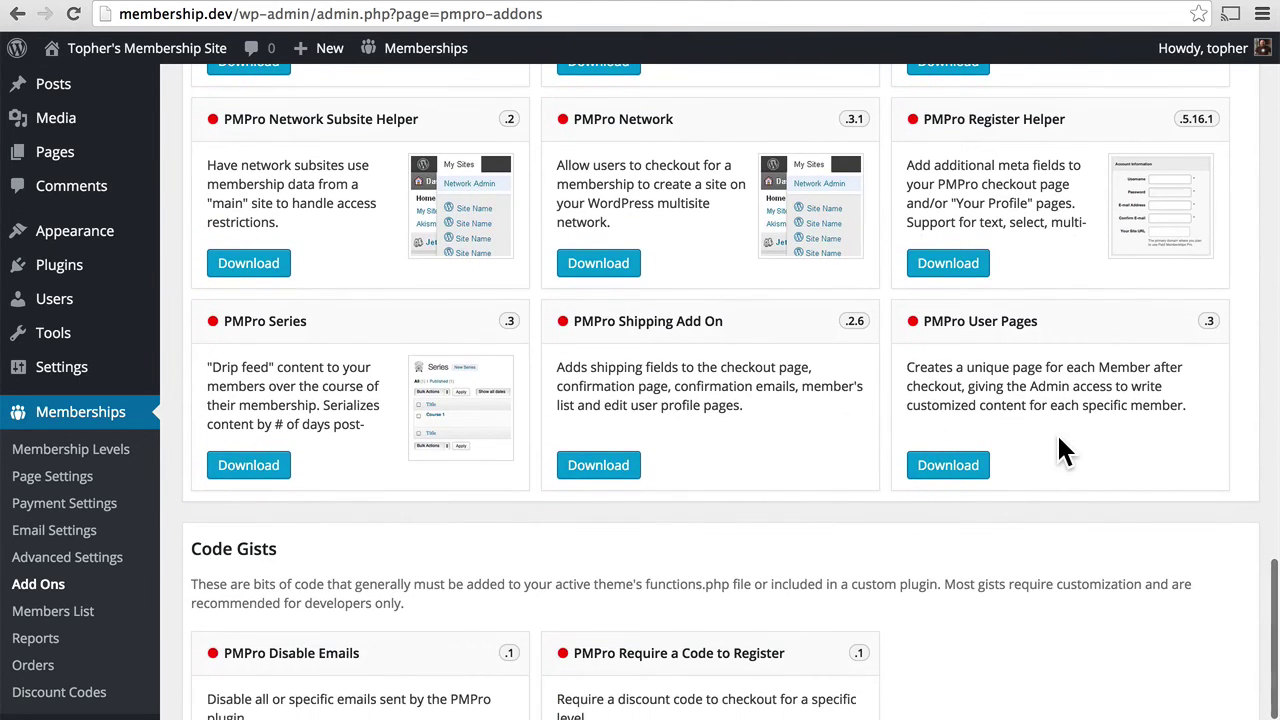
{"action": "scroll", "coordinate": [1062, 450], "scroll_direction": "down", "scroll_amount": 4}
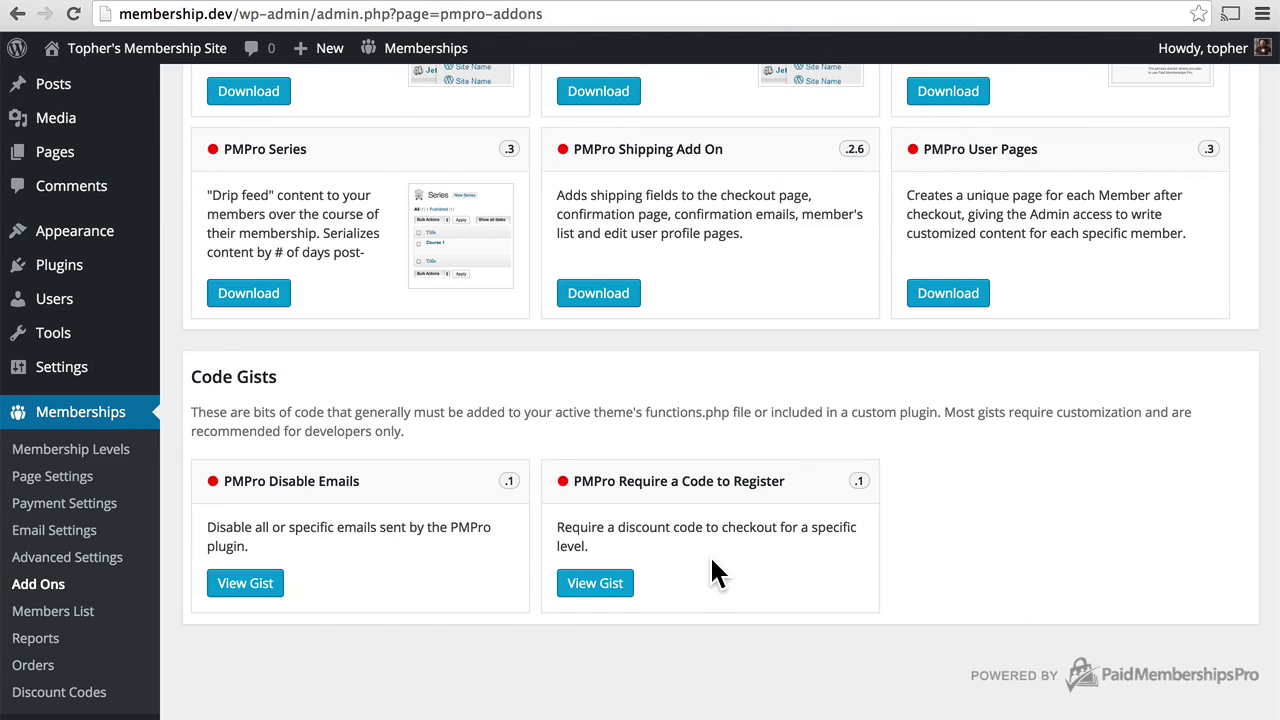
{"action": "scroll", "coordinate": [715, 573], "scroll_direction": "up", "scroll_amount": 10}
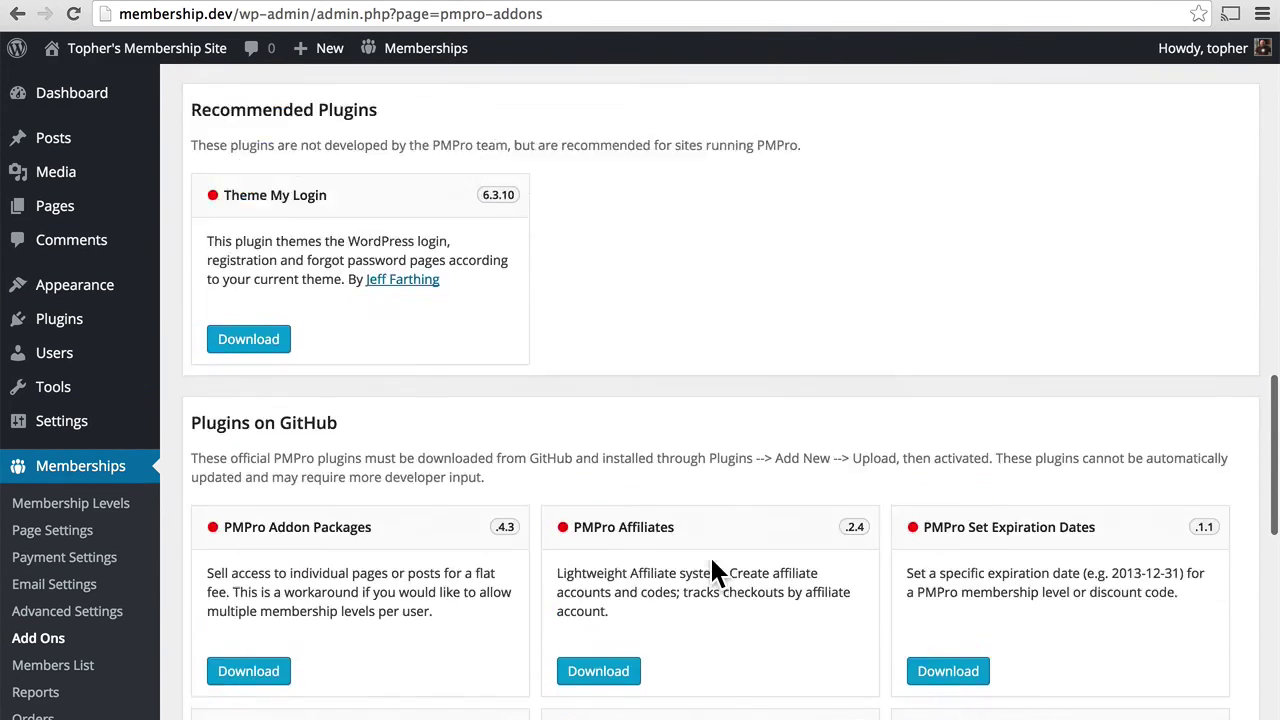
{"action": "scroll", "coordinate": [713, 565], "scroll_direction": "up", "scroll_amount": 10}
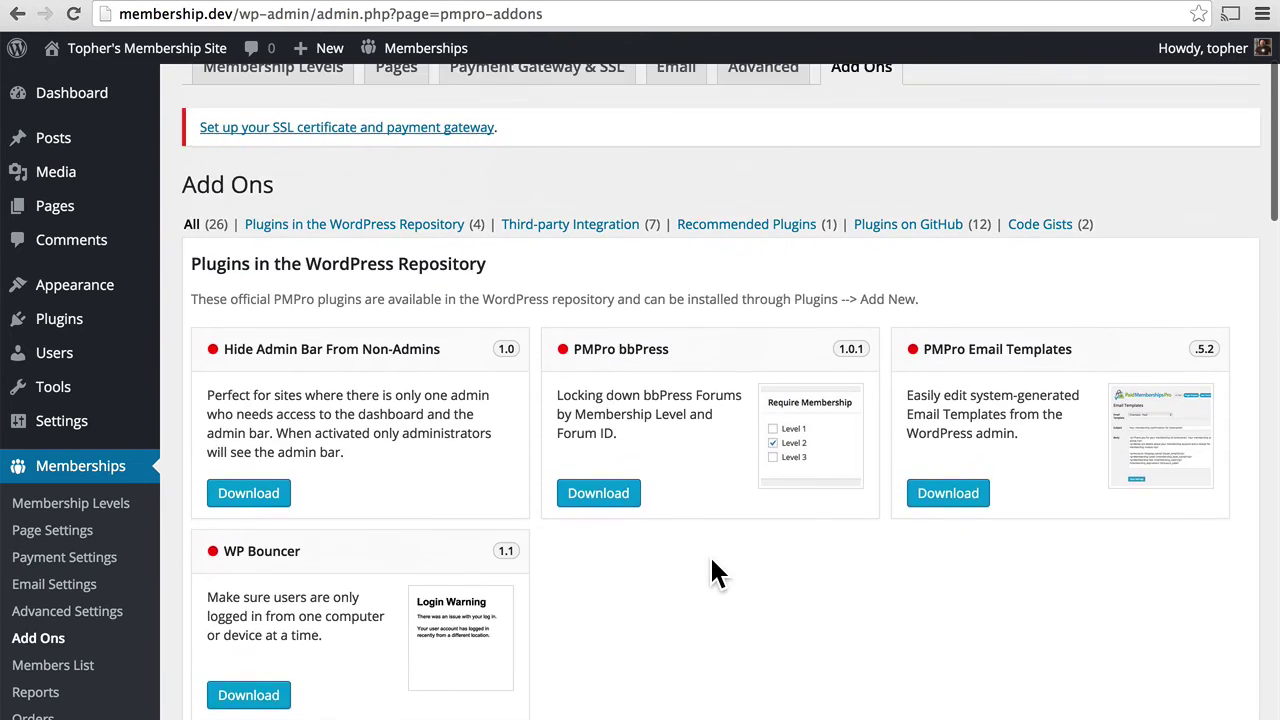
{"action": "scroll", "coordinate": [713, 572], "scroll_direction": "up", "scroll_amount": 2}
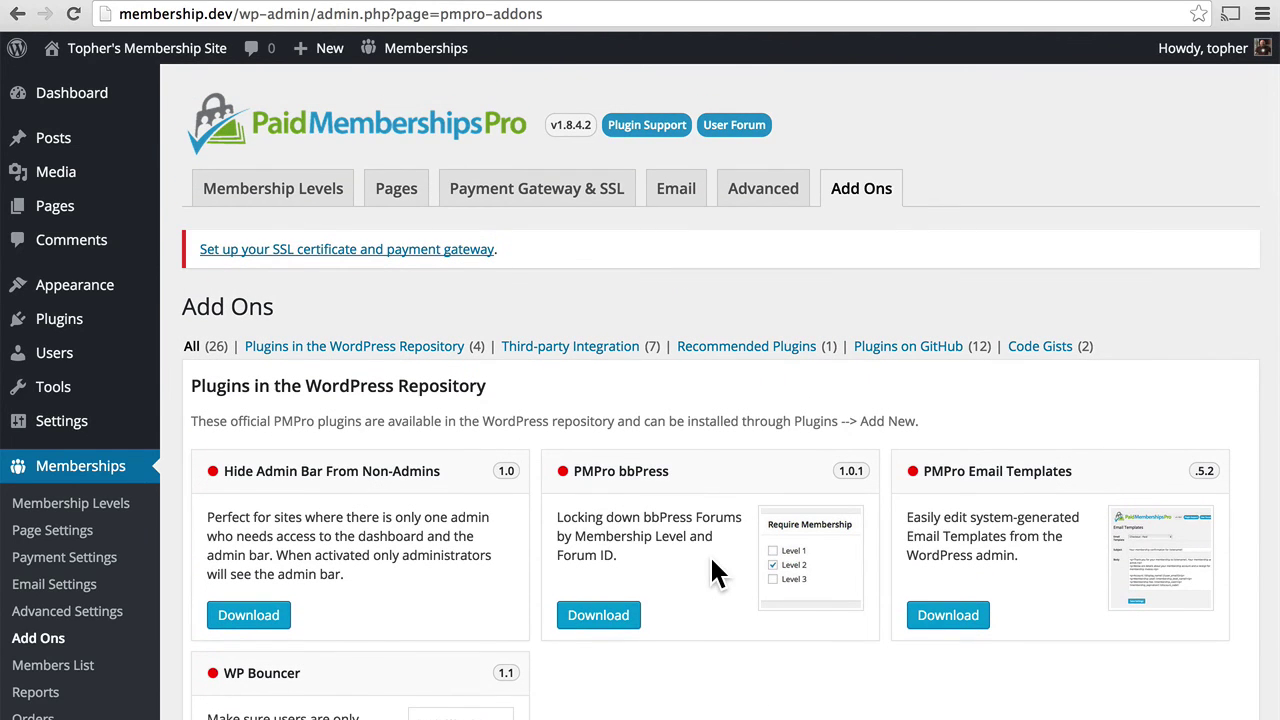